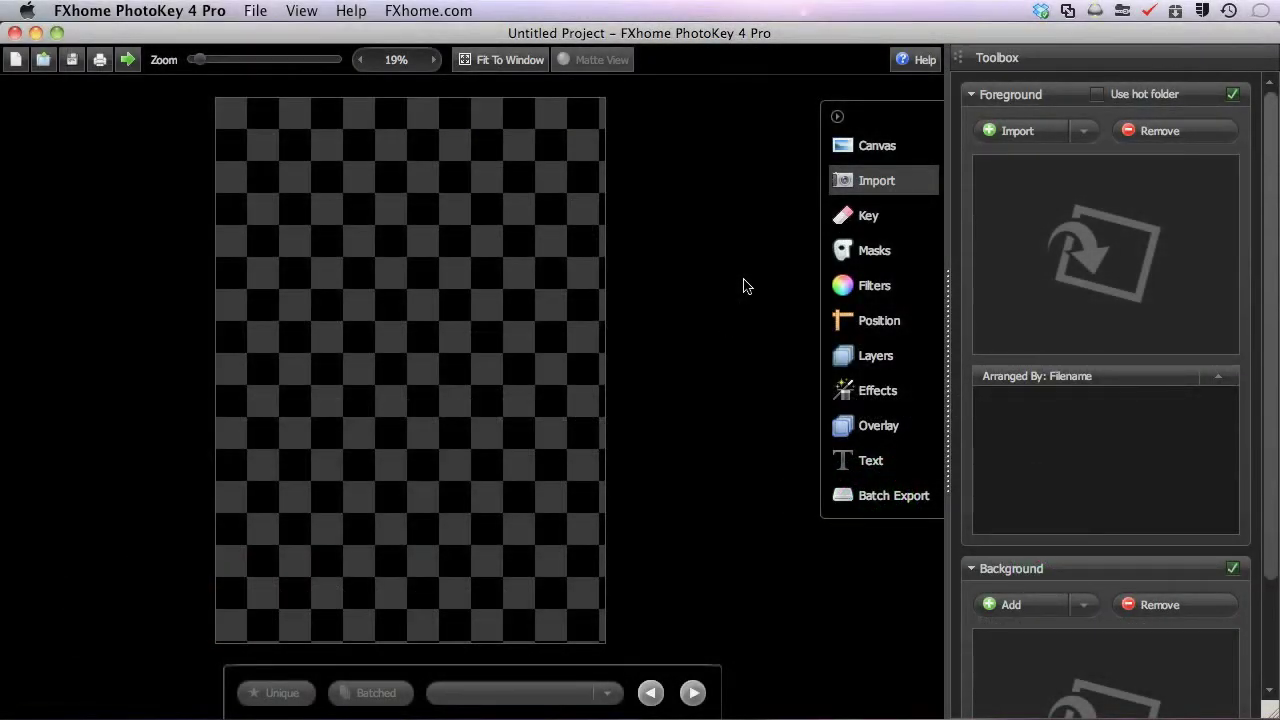
- Show the Canvas Settings and Canvas Color panels in the Toolbox
{"action": "left_click", "coordinate": [876, 147]}
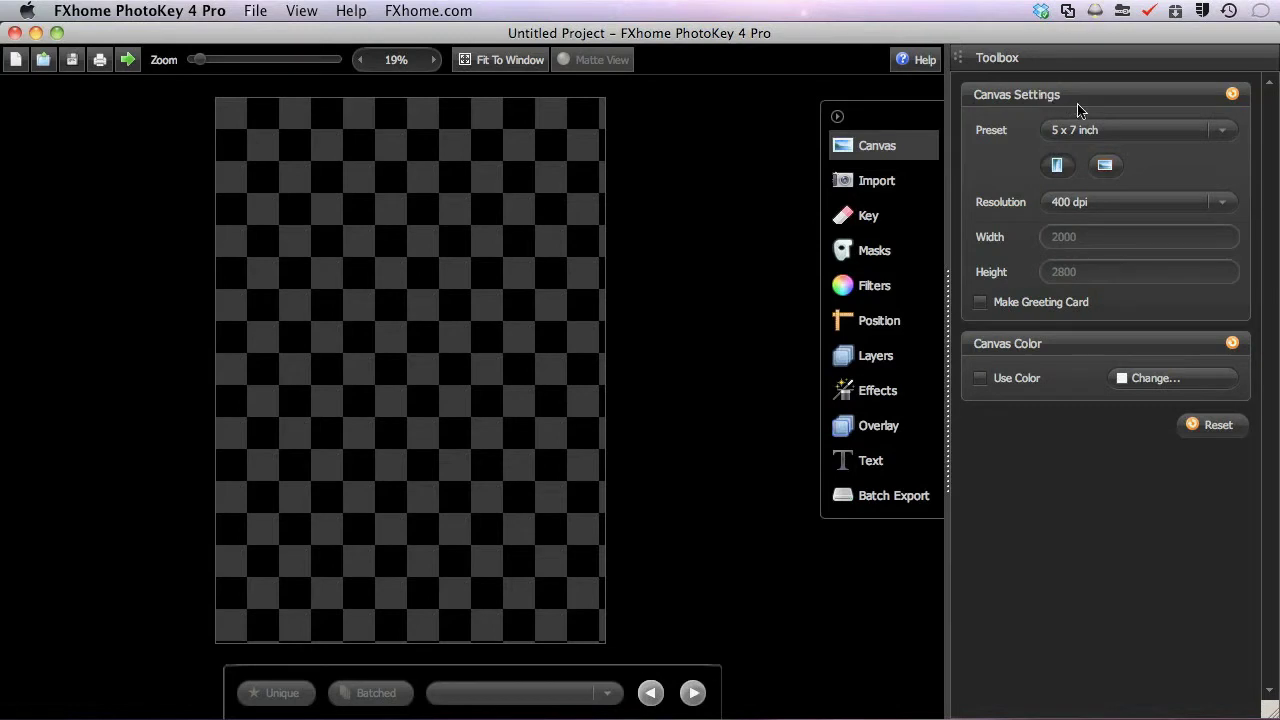
- Keep the 5 x 7 inch preset, flipping to landscape and back to portrait
{"action": "left_click", "coordinate": [1218, 134]}
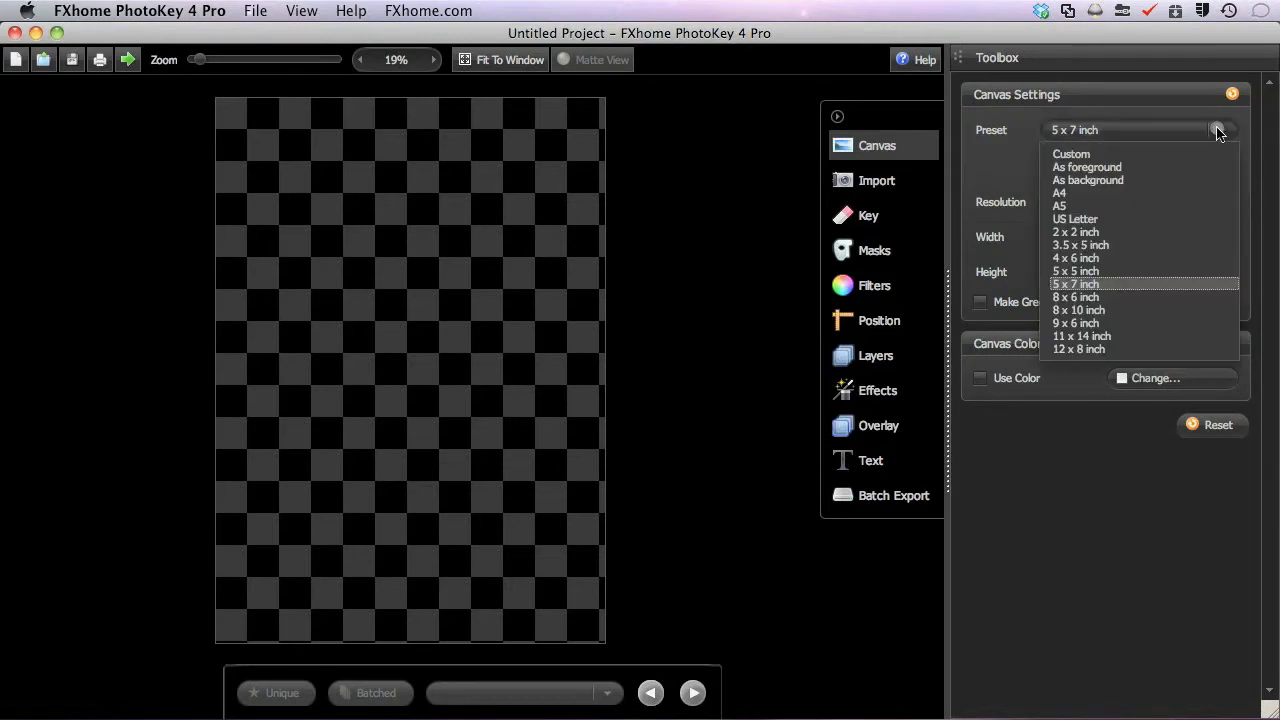
{"action": "left_click", "coordinate": [1094, 286]}
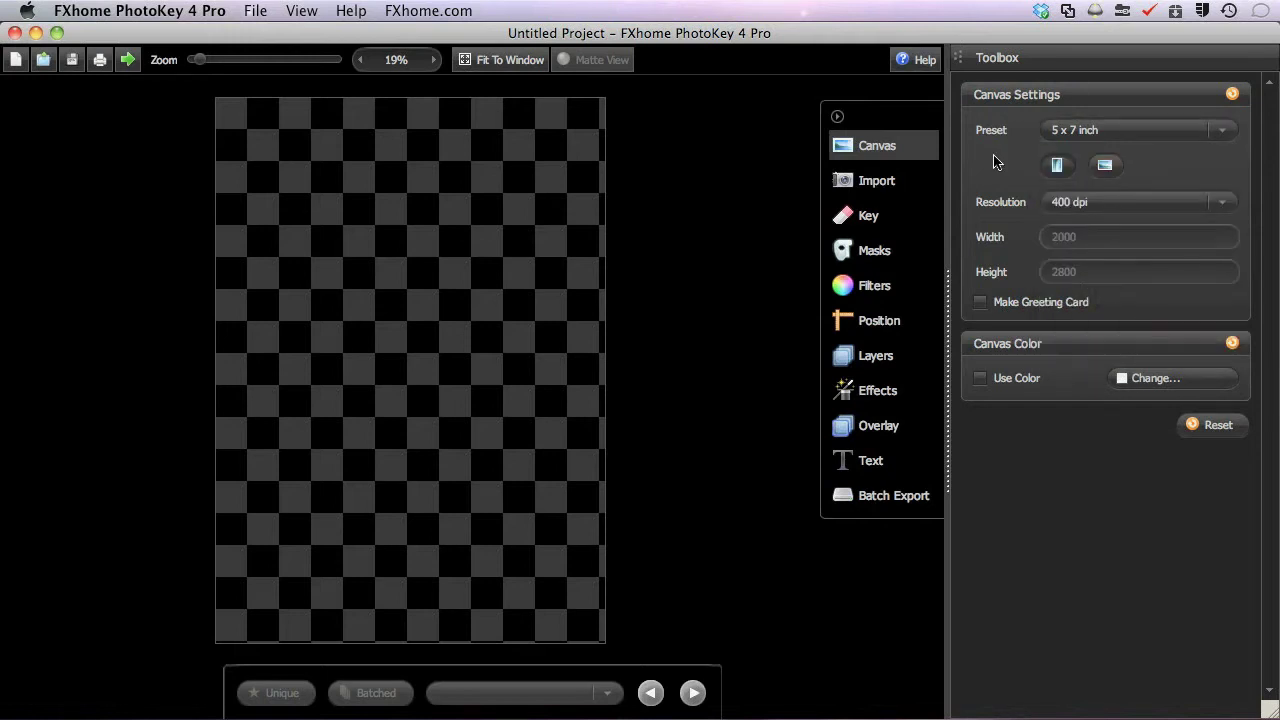
{"action": "left_click", "coordinate": [1106, 166]}
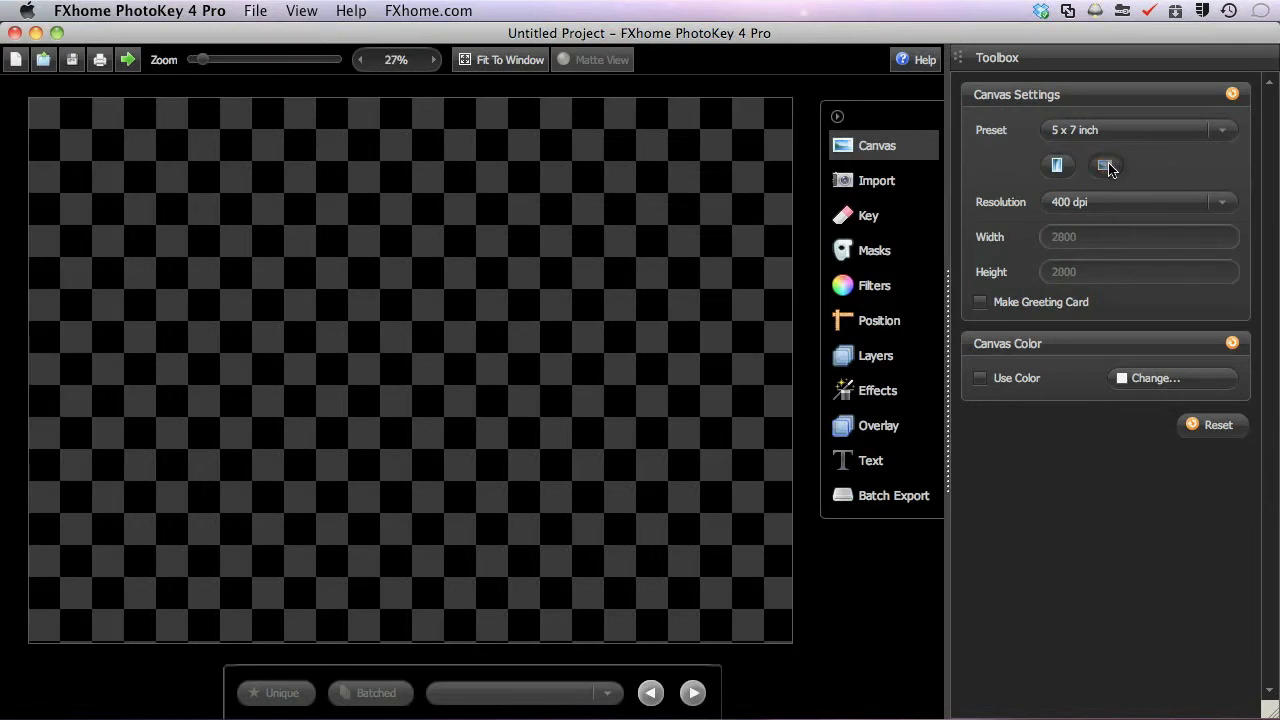
{"action": "left_click", "coordinate": [1057, 166]}
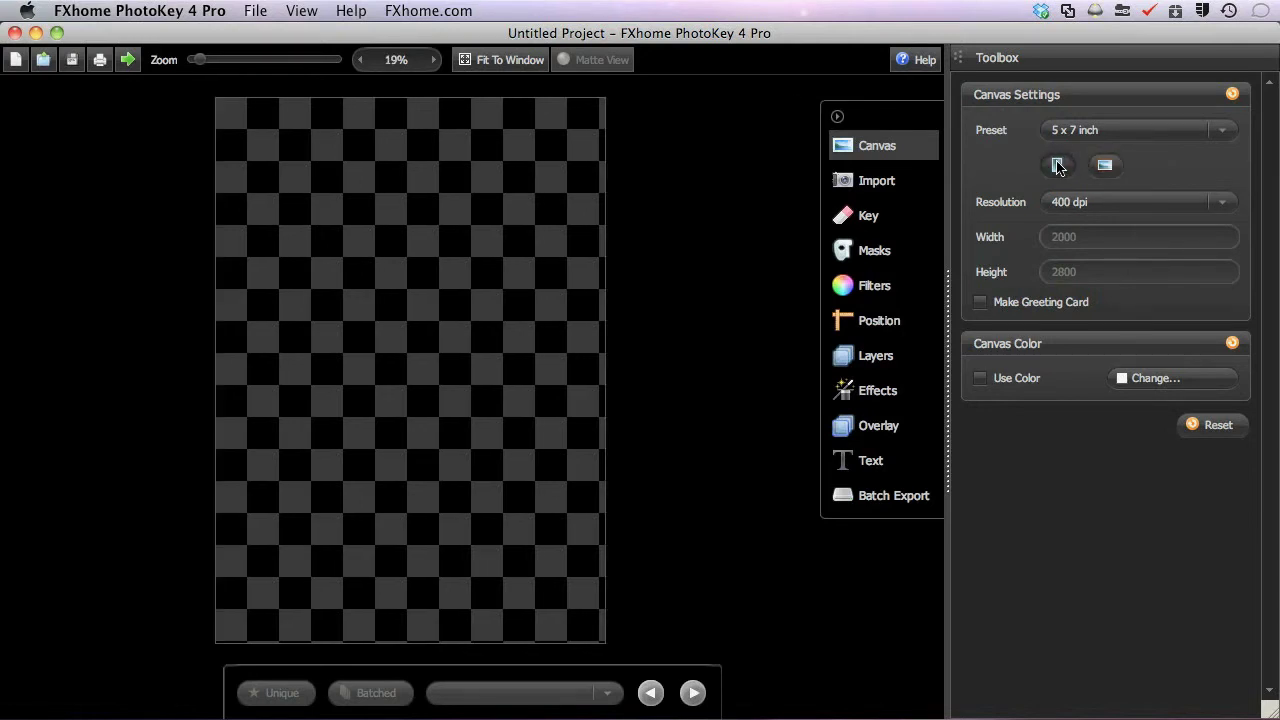
{"action": "left_click", "coordinate": [1227, 130]}
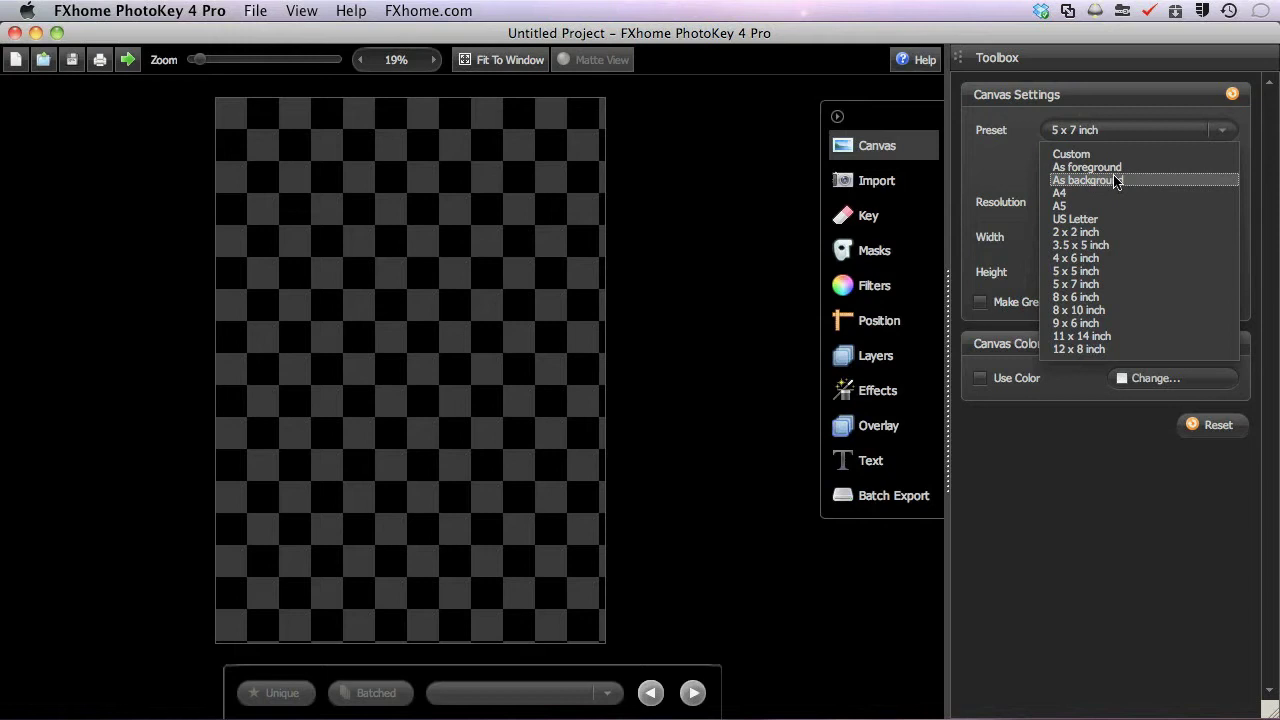
- Set the canvas preset to As foreground and import Tall Frame.jpg as the foreground image
{"action": "left_click", "coordinate": [1110, 167]}
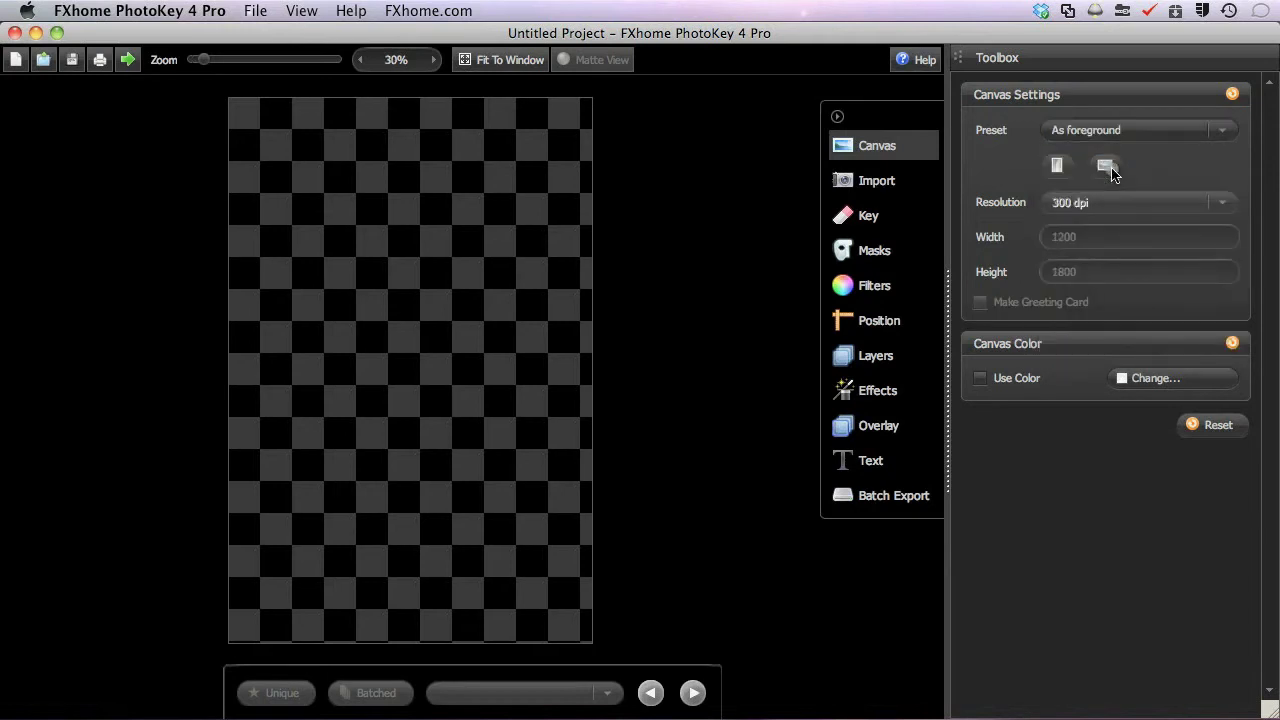
{"action": "left_click", "coordinate": [886, 180]}
{"action": "left_click", "coordinate": [1008, 138]}
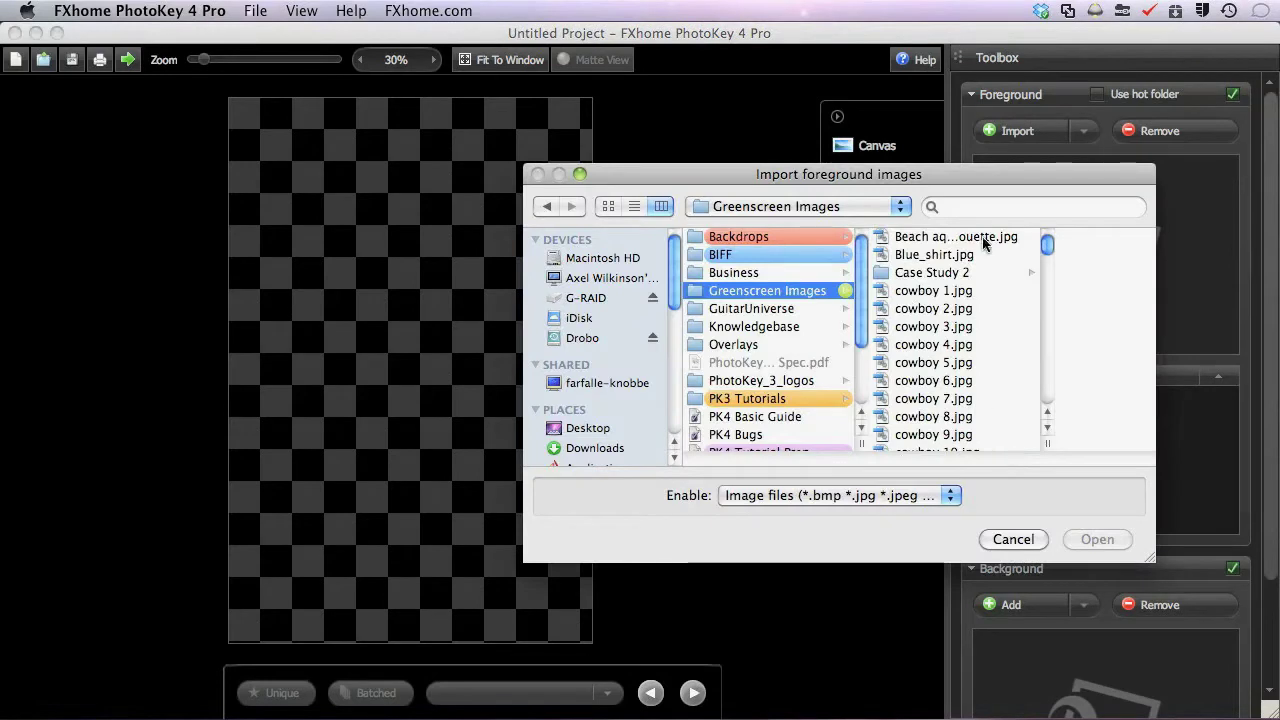
{"action": "left_click_drag", "start_coordinate": [1044, 249], "coordinate": [1046, 322]}
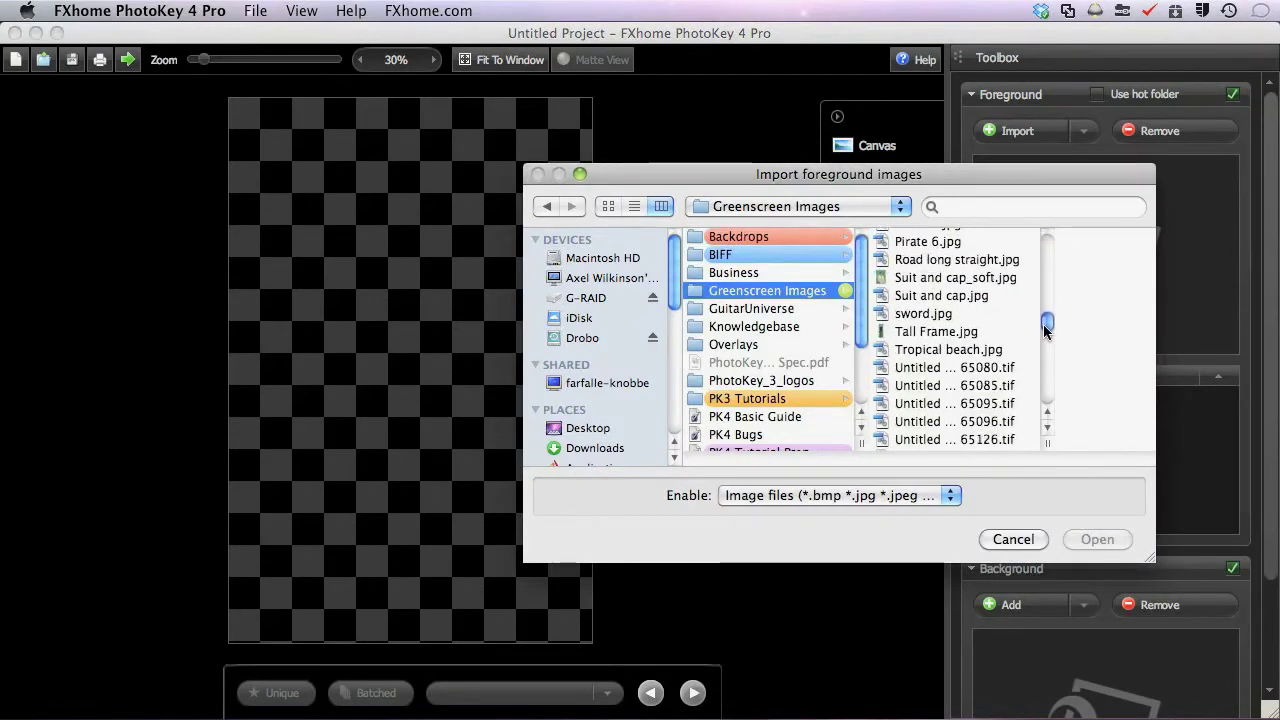
{"action": "left_click", "coordinate": [935, 332]}
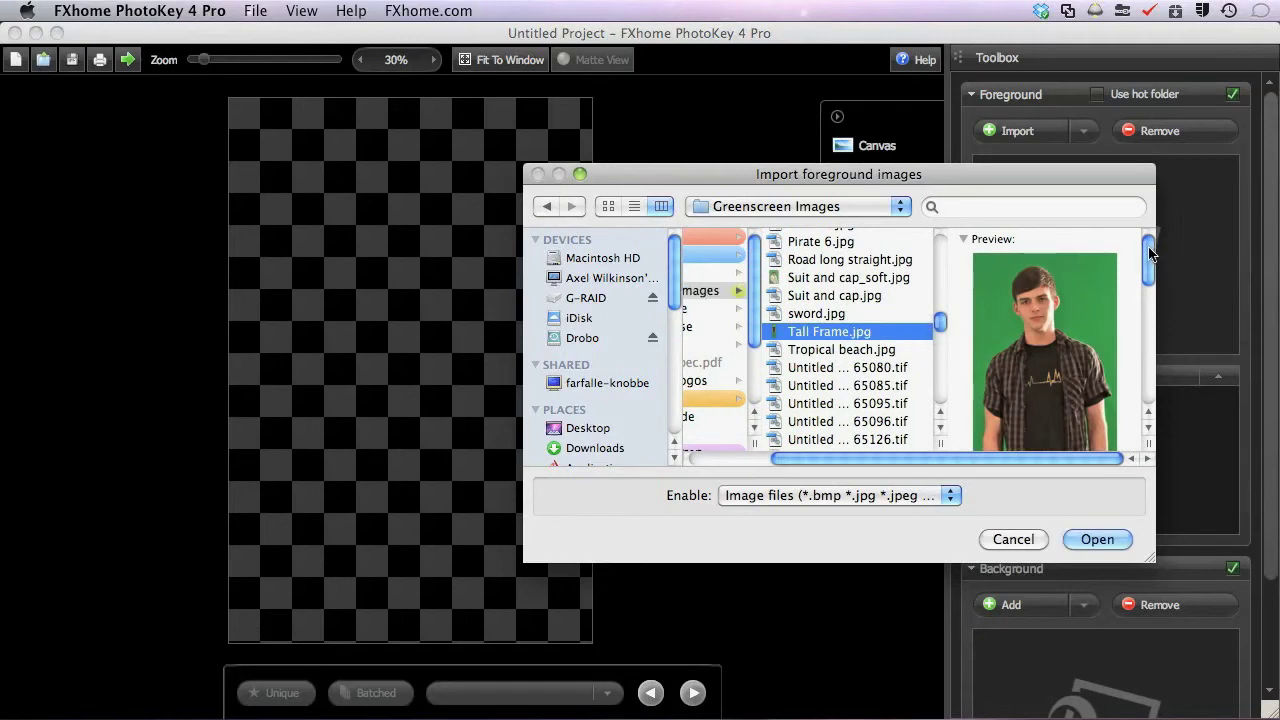
{"action": "mouse_move", "coordinate": [1149, 256]}
{"action": "left_mouse_down"}
{"action": "mouse_move", "coordinate": [1148, 360]}
{"action": "mouse_move", "coordinate": [1146, 262]}
{"action": "left_mouse_up"}
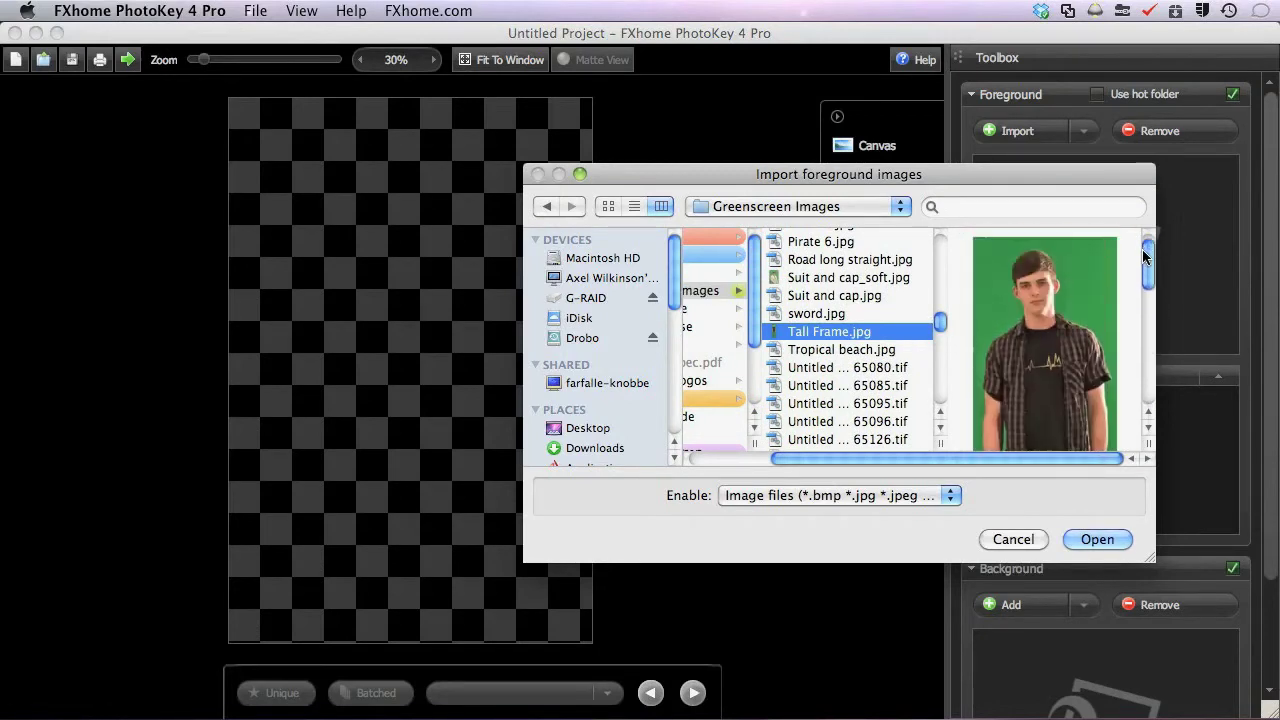
{"action": "left_click", "coordinate": [1094, 540]}
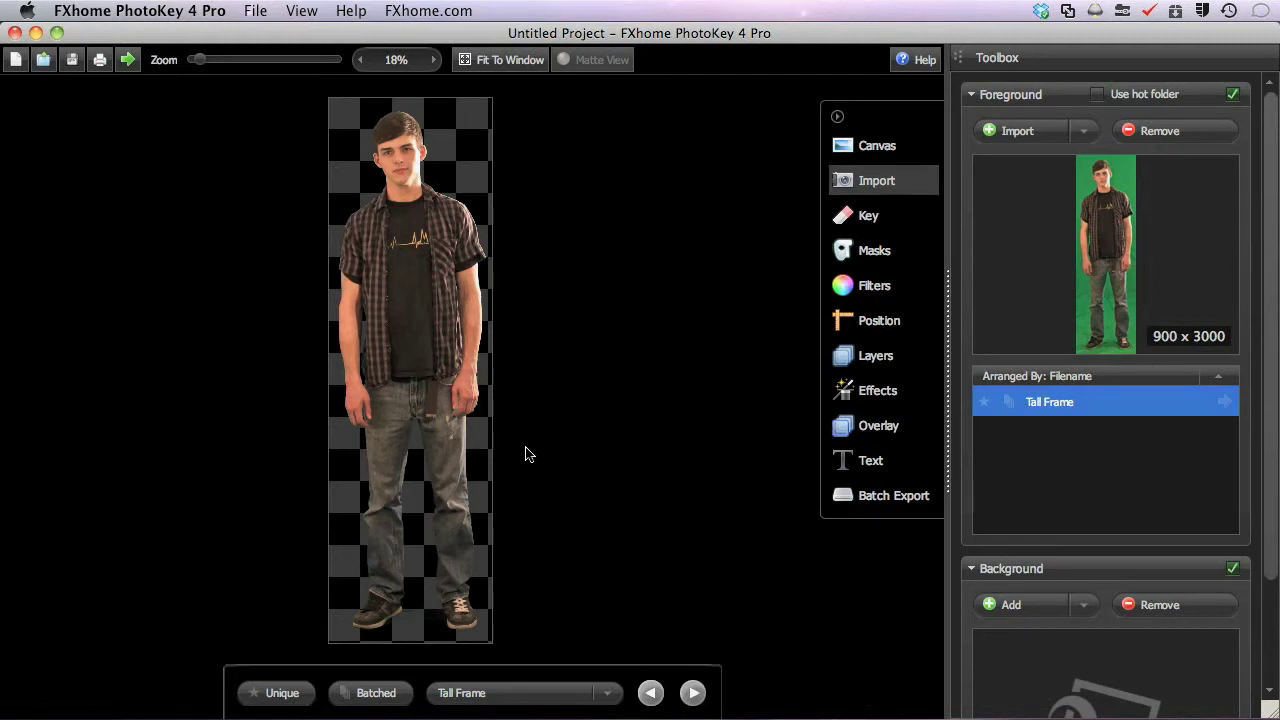
- Back in Canvas settings, keep the preset As foreground (900 × 3000 at 300 dpi)
{"action": "left_click", "coordinate": [893, 146]}
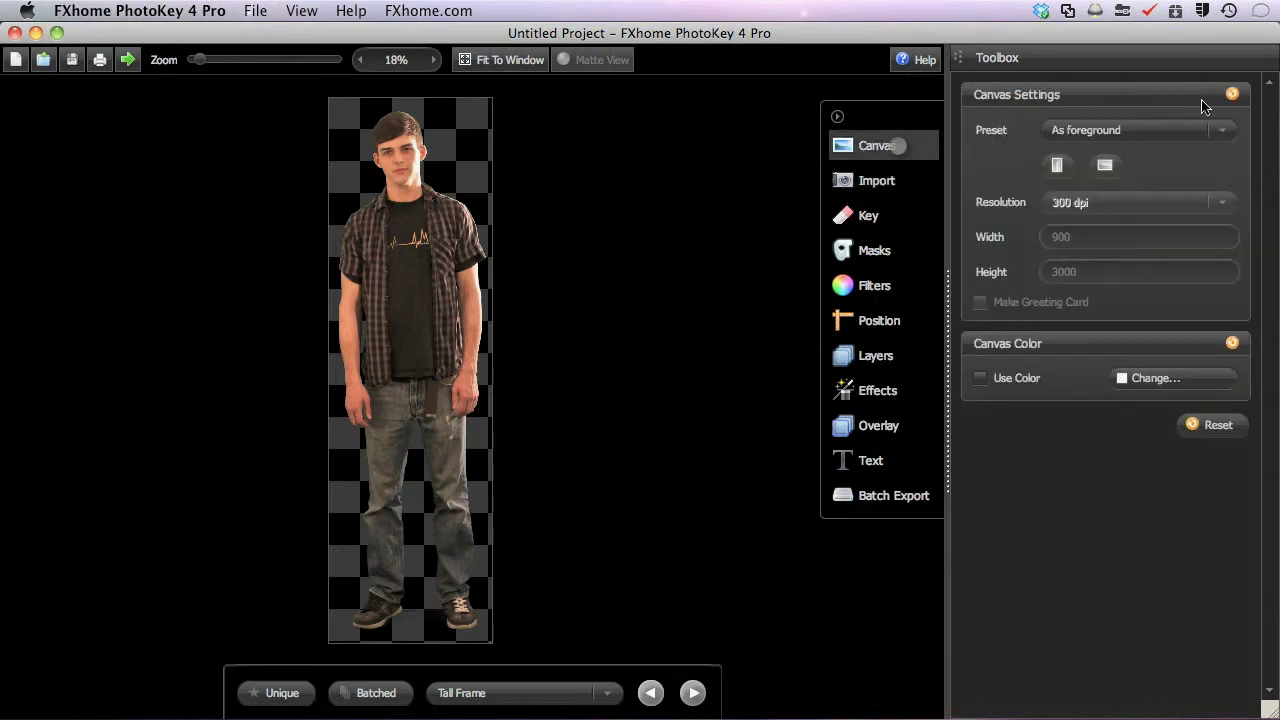
{"action": "left_click", "coordinate": [1219, 131]}
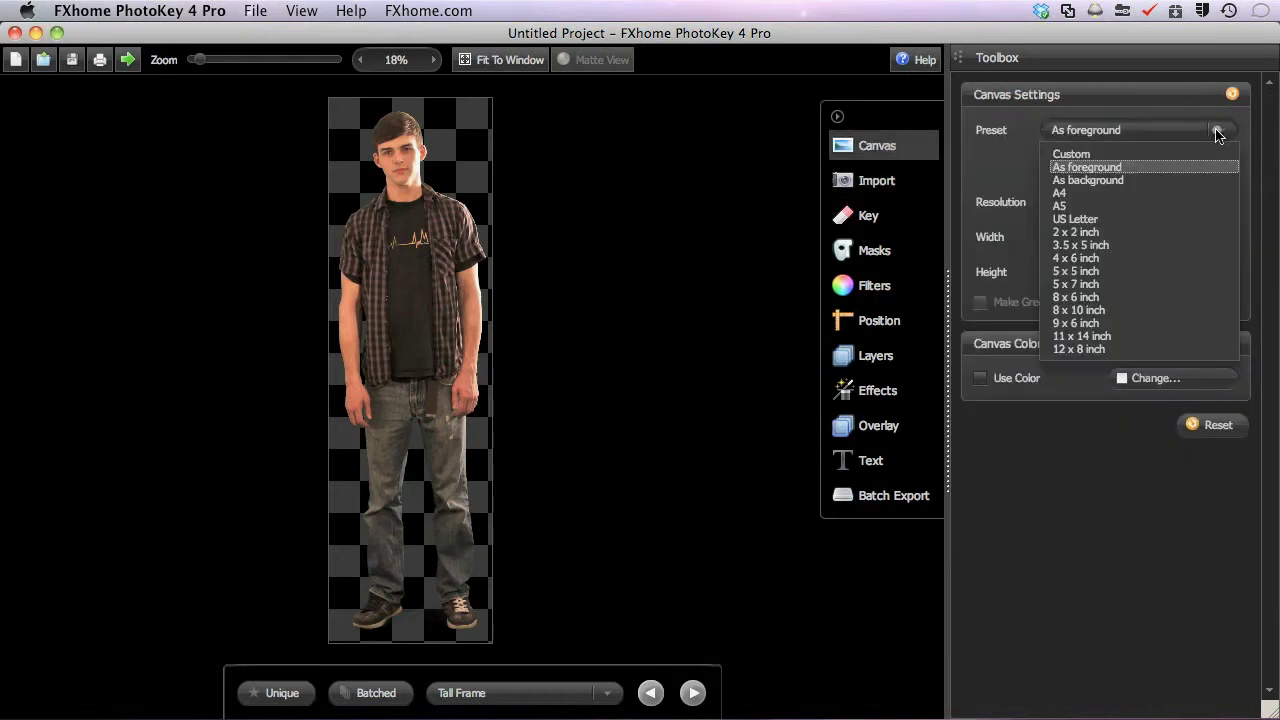
{"action": "left_click", "coordinate": [1143, 167]}
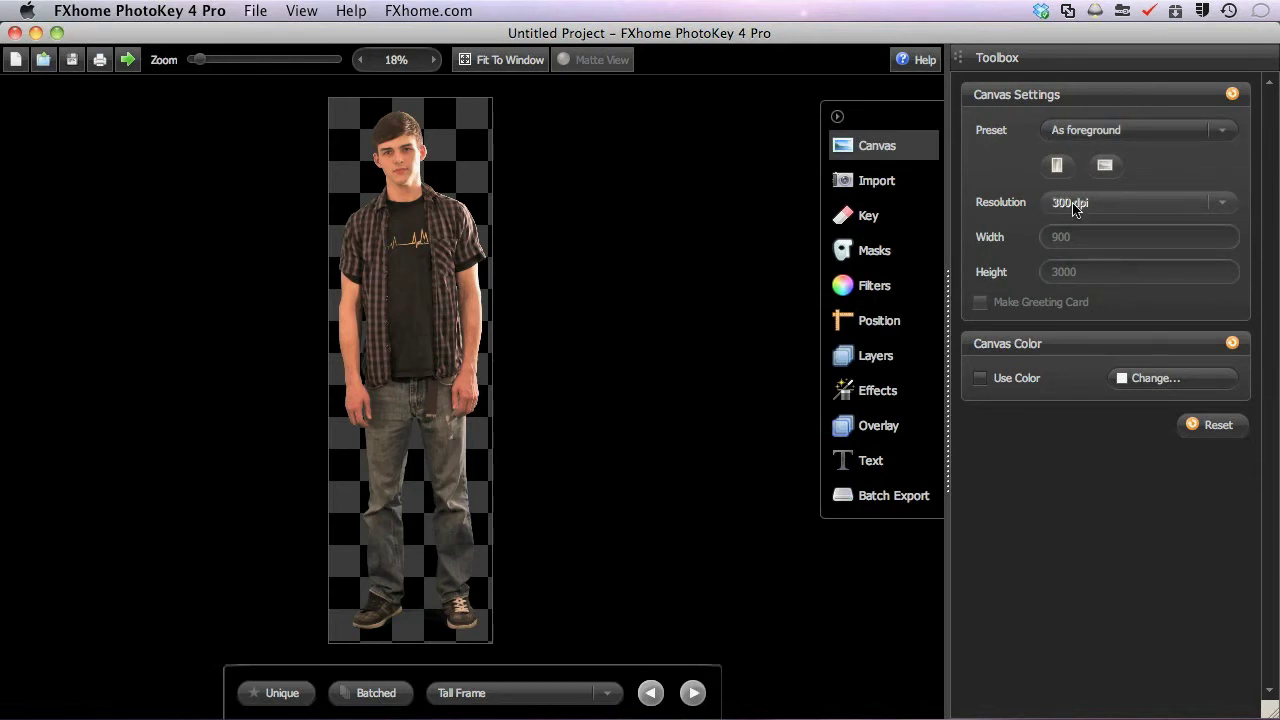
- Switch the canvas to the 4 x 6 inch preset at 600 dpi (2400 × 3600)
{"action": "left_click", "coordinate": [1152, 131]}
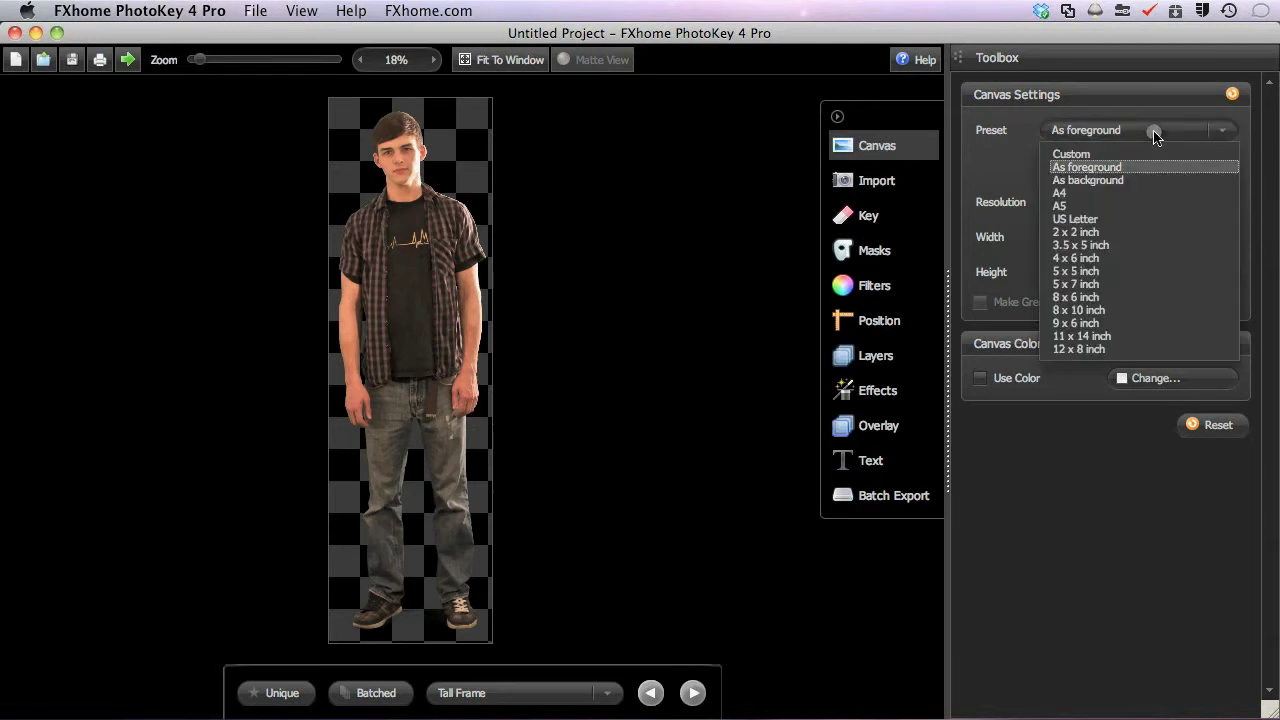
{"action": "left_click", "coordinate": [1112, 259]}
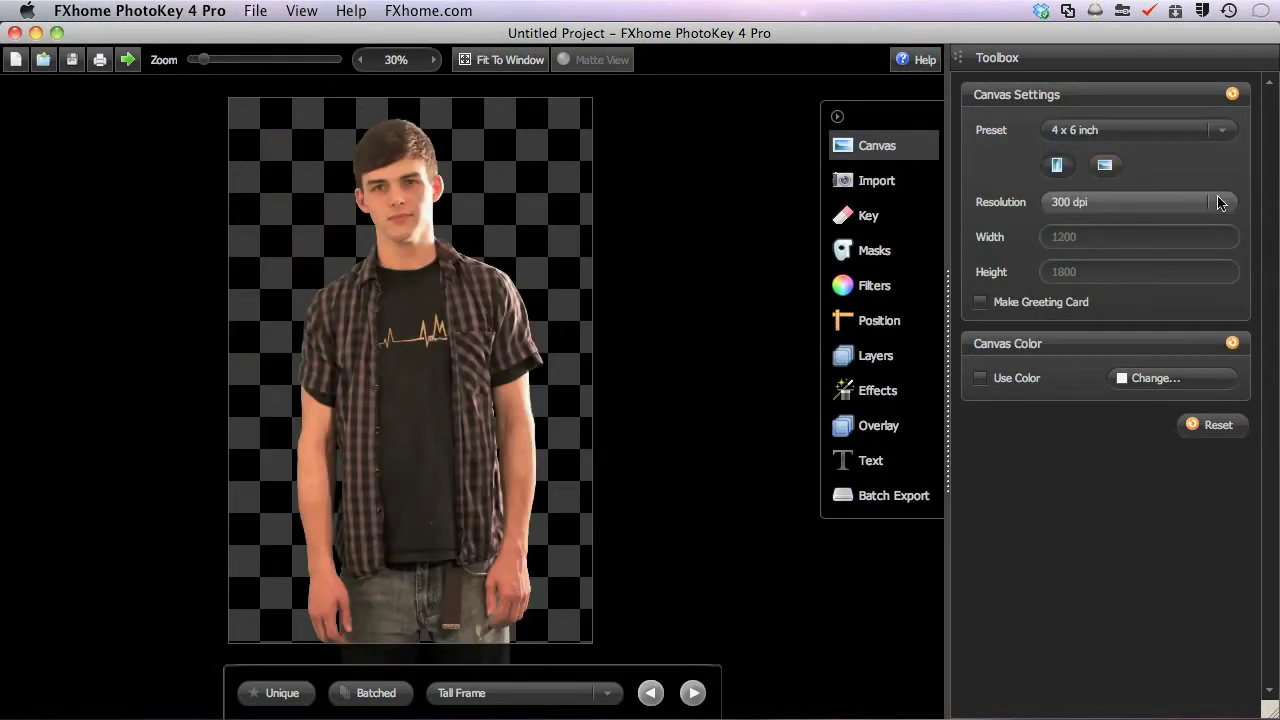
{"action": "left_click", "coordinate": [1218, 203]}
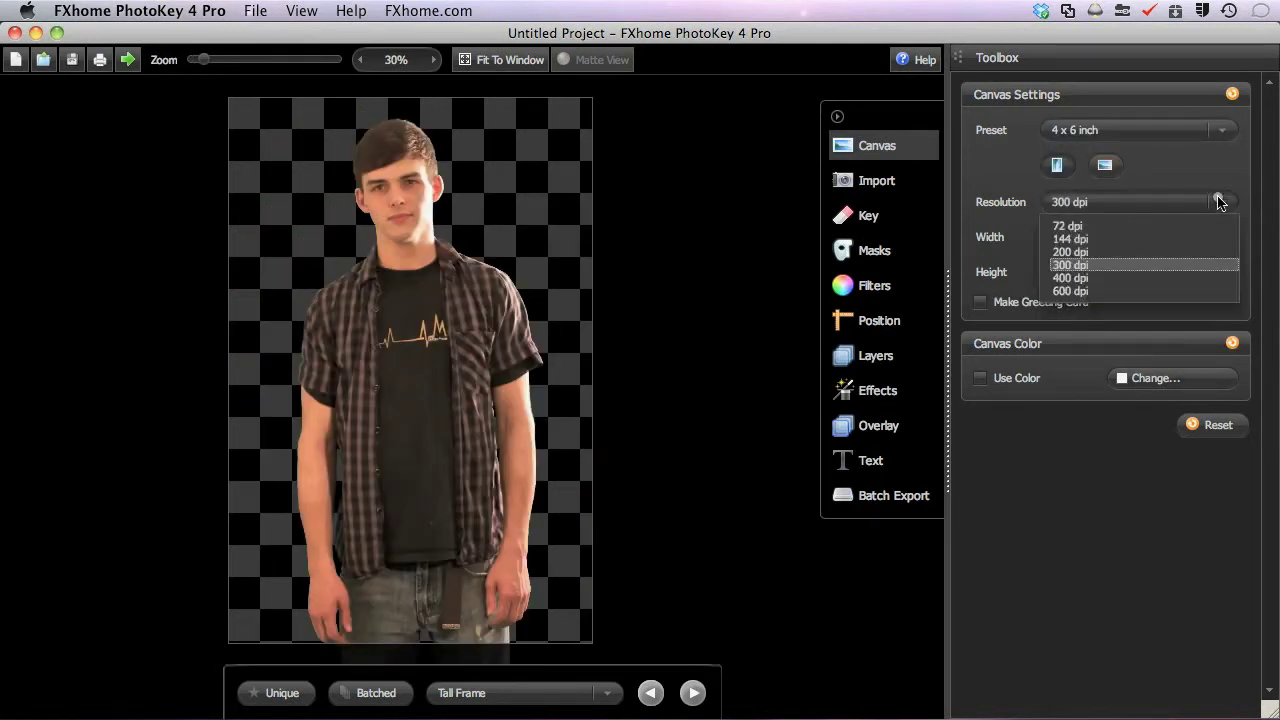
{"action": "left_click", "coordinate": [1160, 266]}
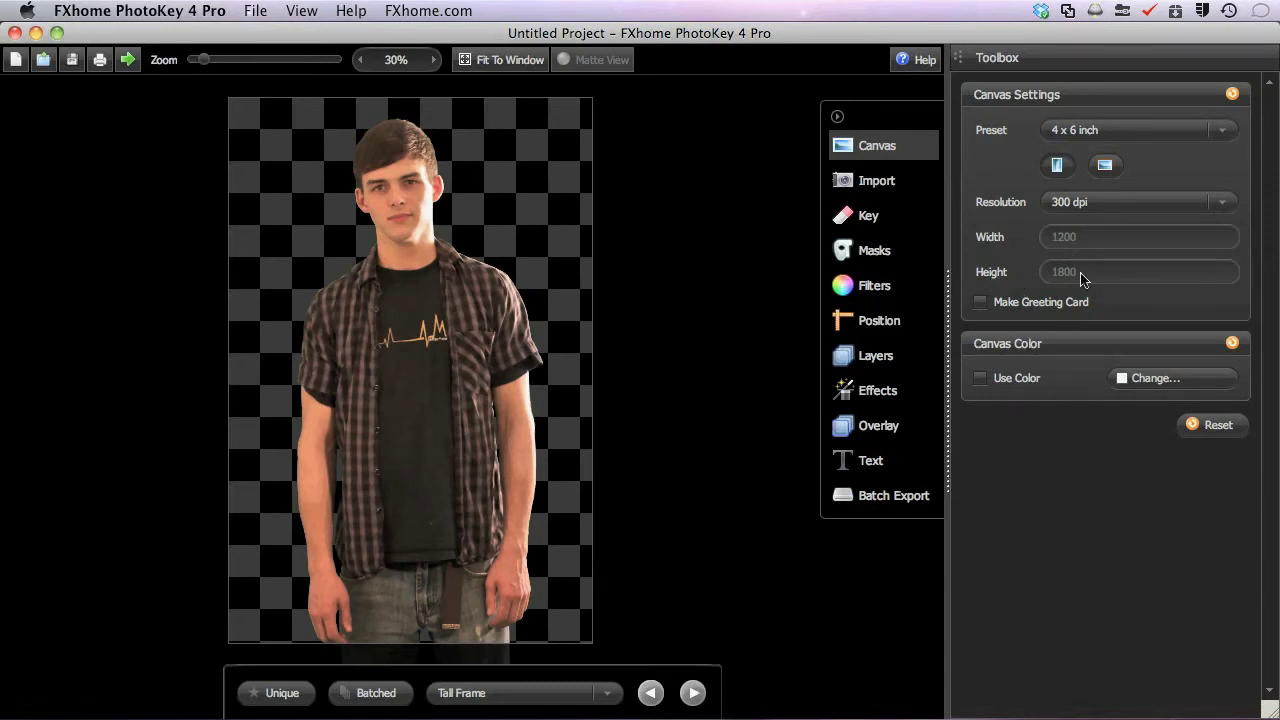
{"action": "left_click", "coordinate": [1222, 202]}
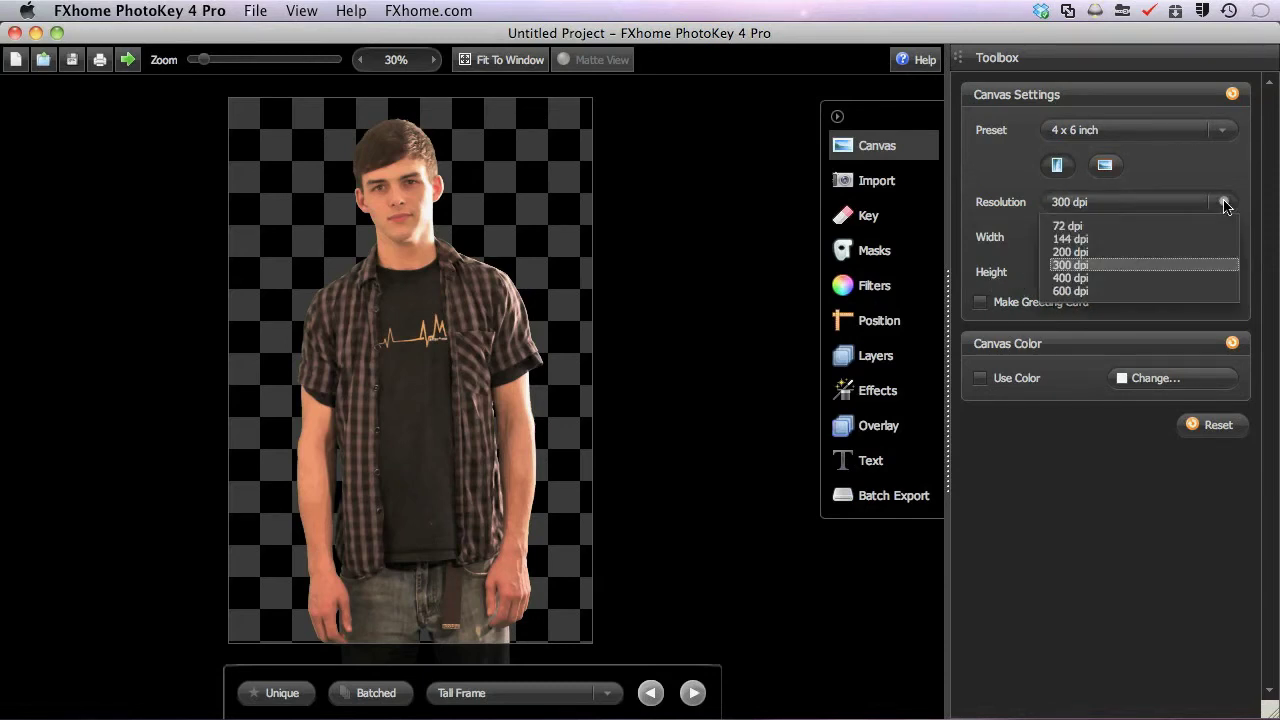
{"action": "left_click", "coordinate": [1122, 291]}
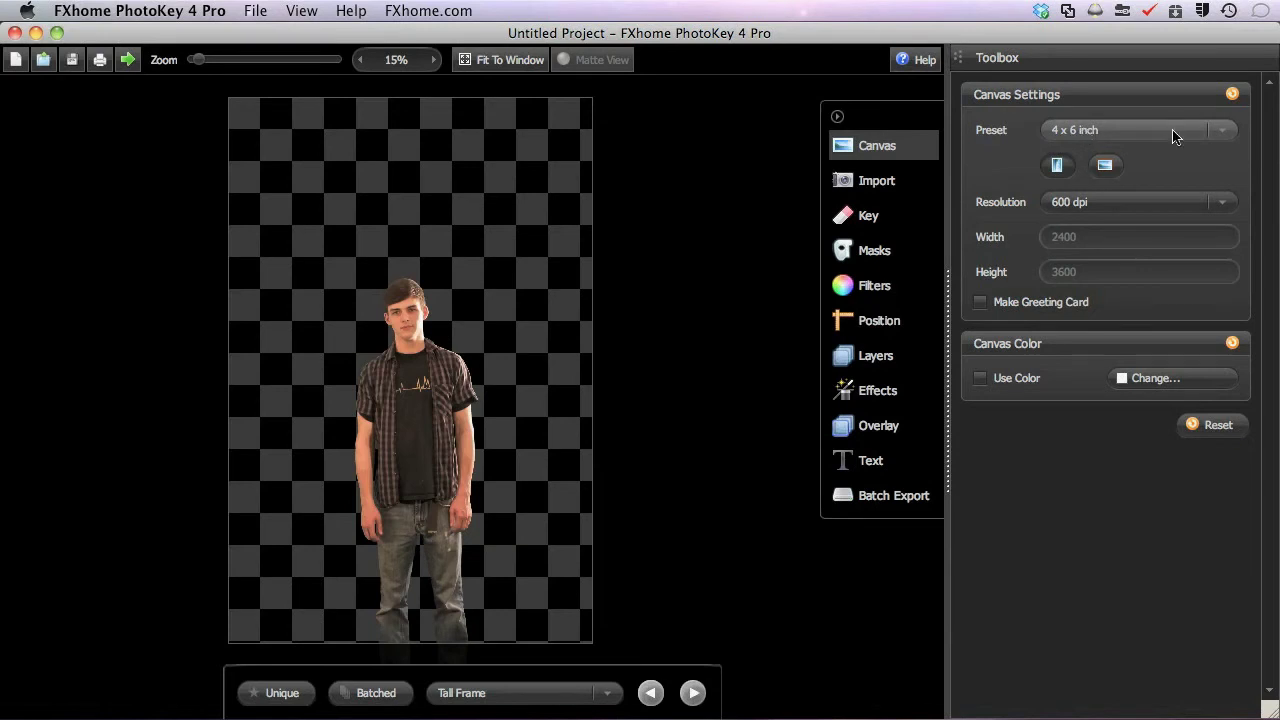
- Switch the preset to Custom and set the canvas height to 6000 pixels
{"action": "left_click", "coordinate": [1220, 132]}
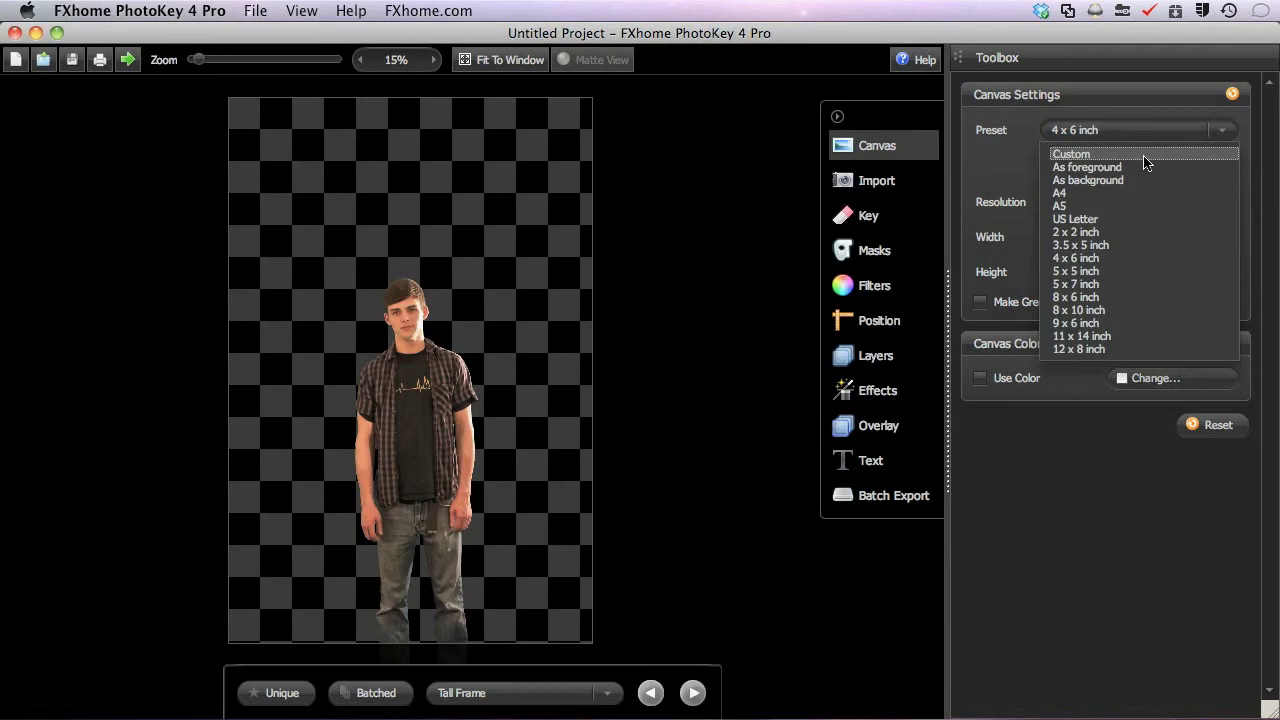
{"action": "left_click", "coordinate": [1145, 156]}
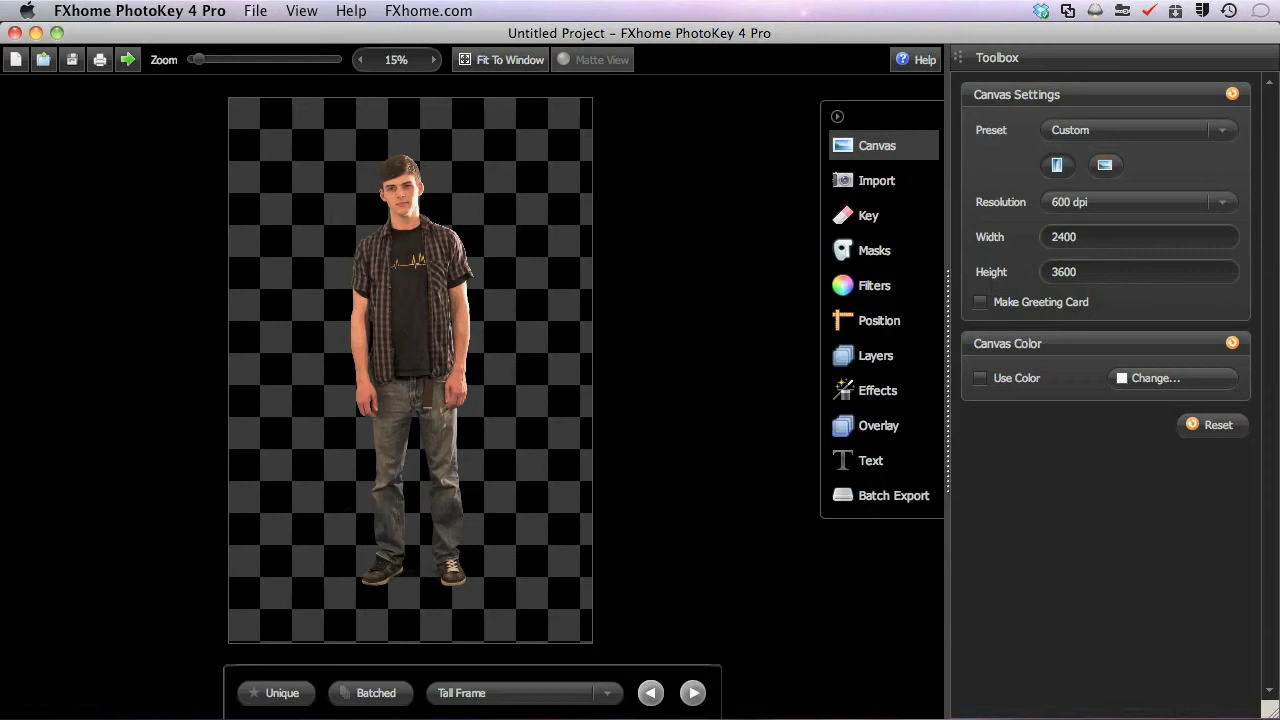
{"action": "double_click", "coordinate": [1094, 272]}
{"action": "type", "text": "6000"}
{"action": "key", "text": "Return"}
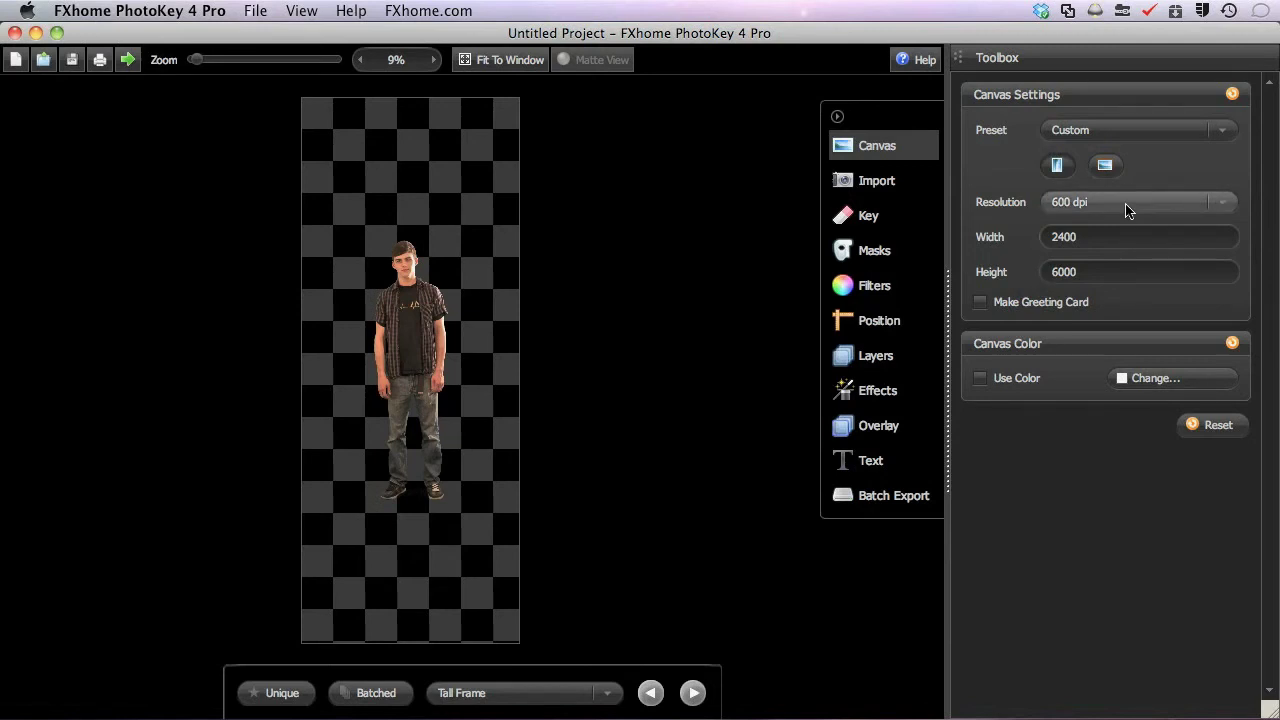
- Change the canvas resolution to 400 dpi, then to 200 dpi
{"action": "left_click", "coordinate": [1221, 202]}
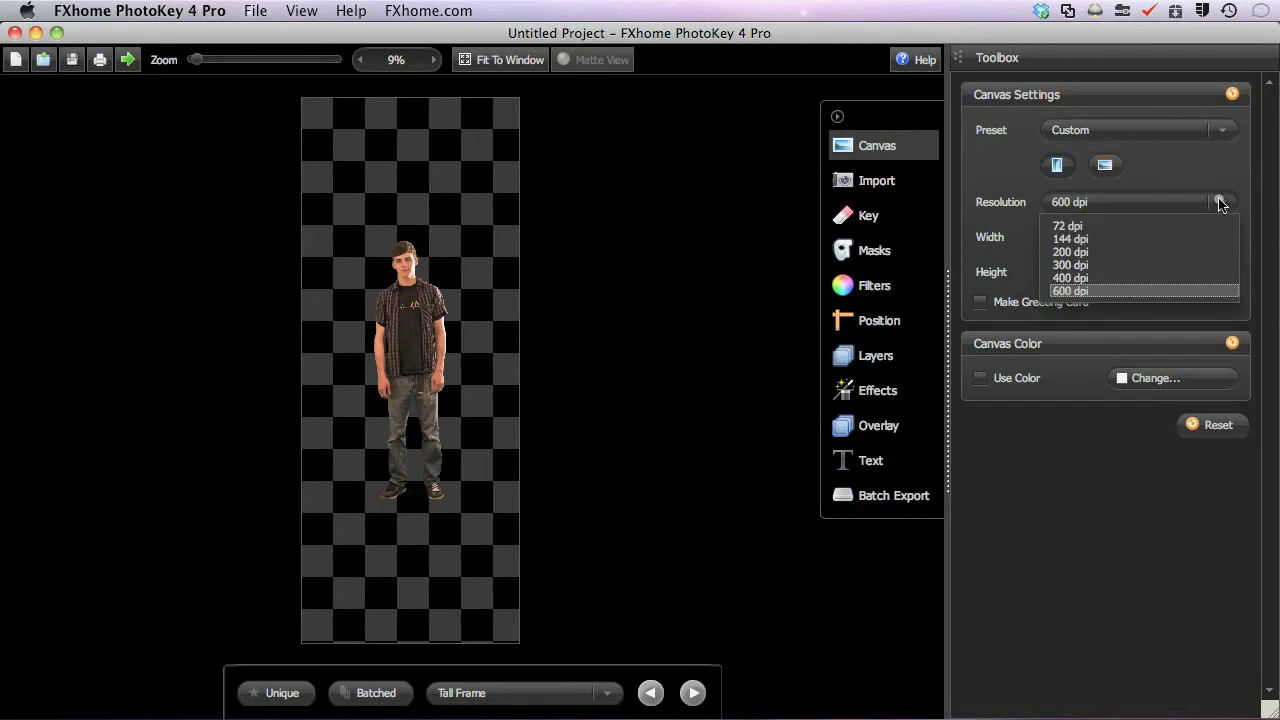
{"action": "left_click", "coordinate": [1097, 278]}
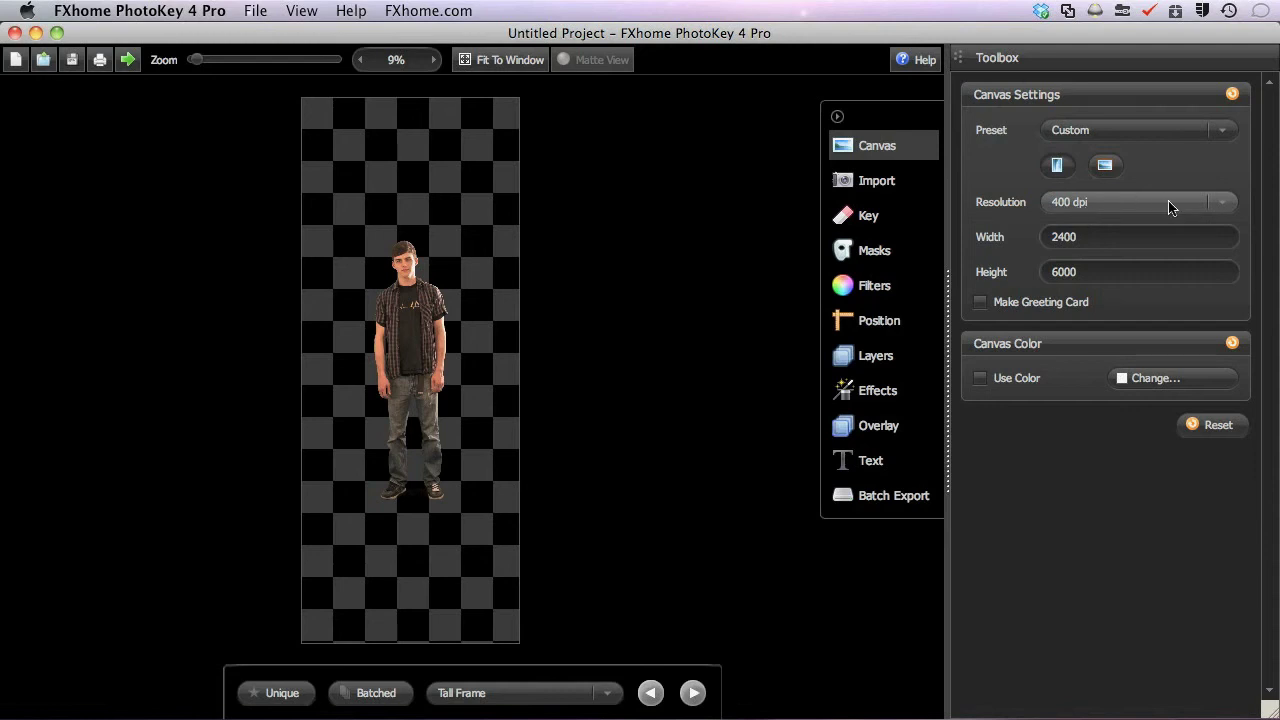
{"action": "left_click", "coordinate": [1202, 202]}
{"action": "left_click", "coordinate": [1132, 253]}
- Turn on Make Greeting Card and pan the view to reveal the back-of-card panel
{"action": "scroll", "coordinate": [1120, 134], "scroll_direction": "down", "scroll_amount": 1}
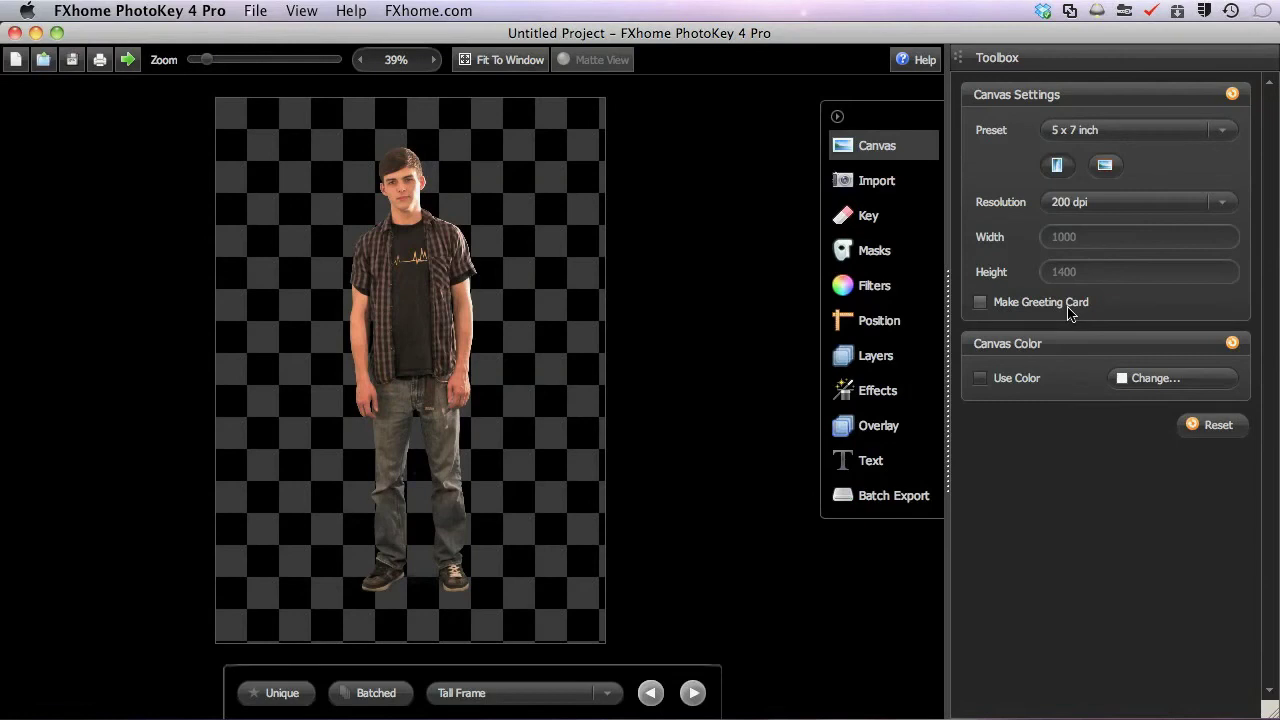
{"action": "left_click", "coordinate": [980, 301]}
{"action": "left_click", "coordinate": [879, 320]}
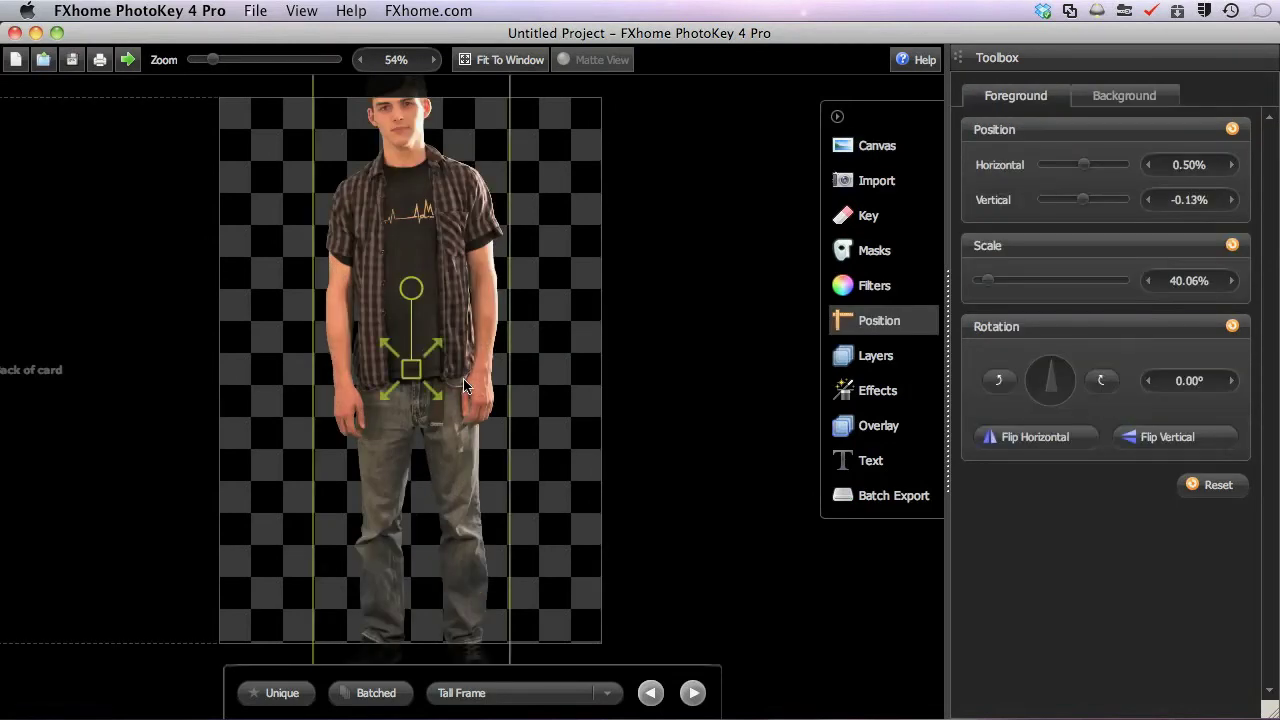
{"action": "scroll", "coordinate": [415, 370], "scroll_direction": "down", "scroll_amount": 5}
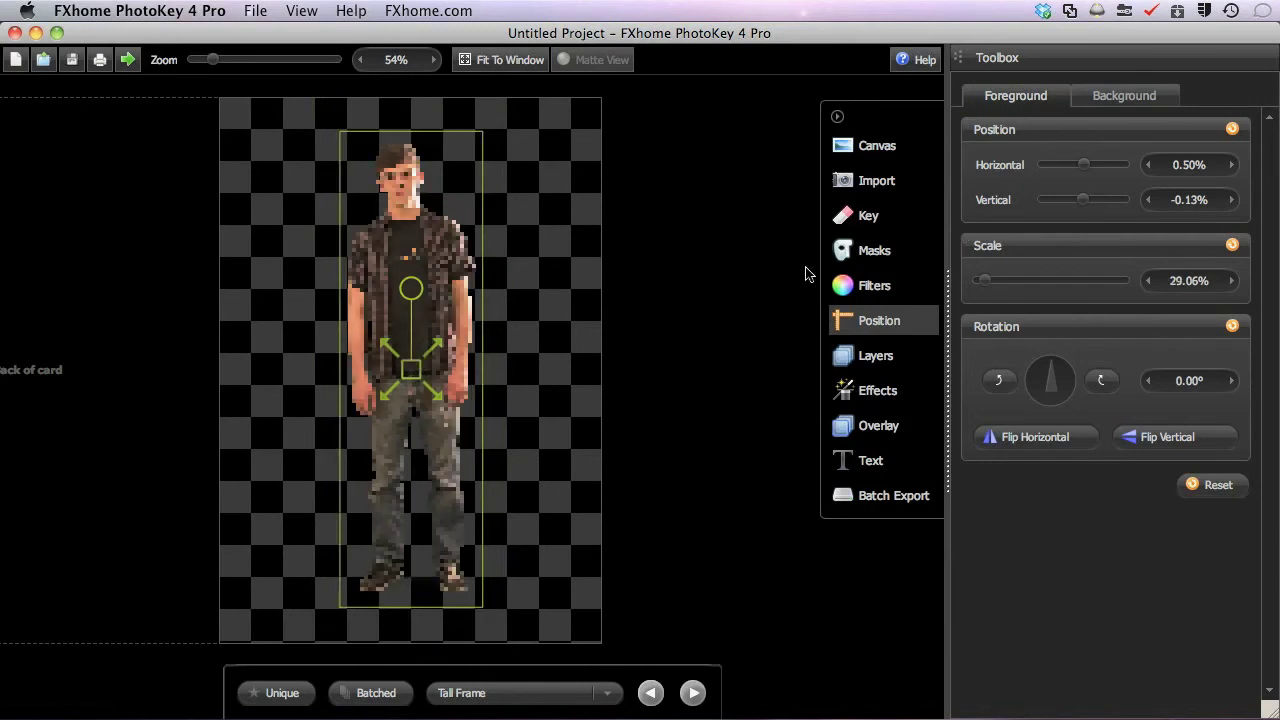
{"action": "left_click", "coordinate": [885, 150]}
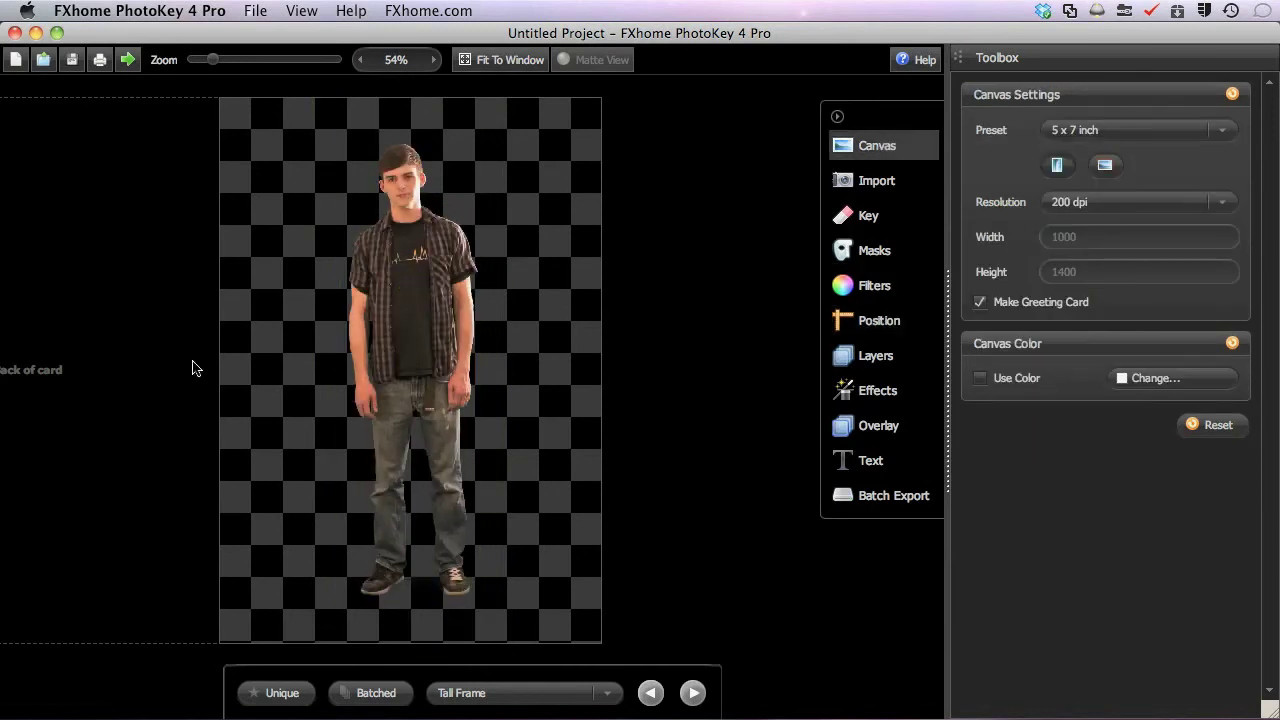
{"action": "left_click_drag", "start_coordinate": [195, 368], "coordinate": [368, 367]}
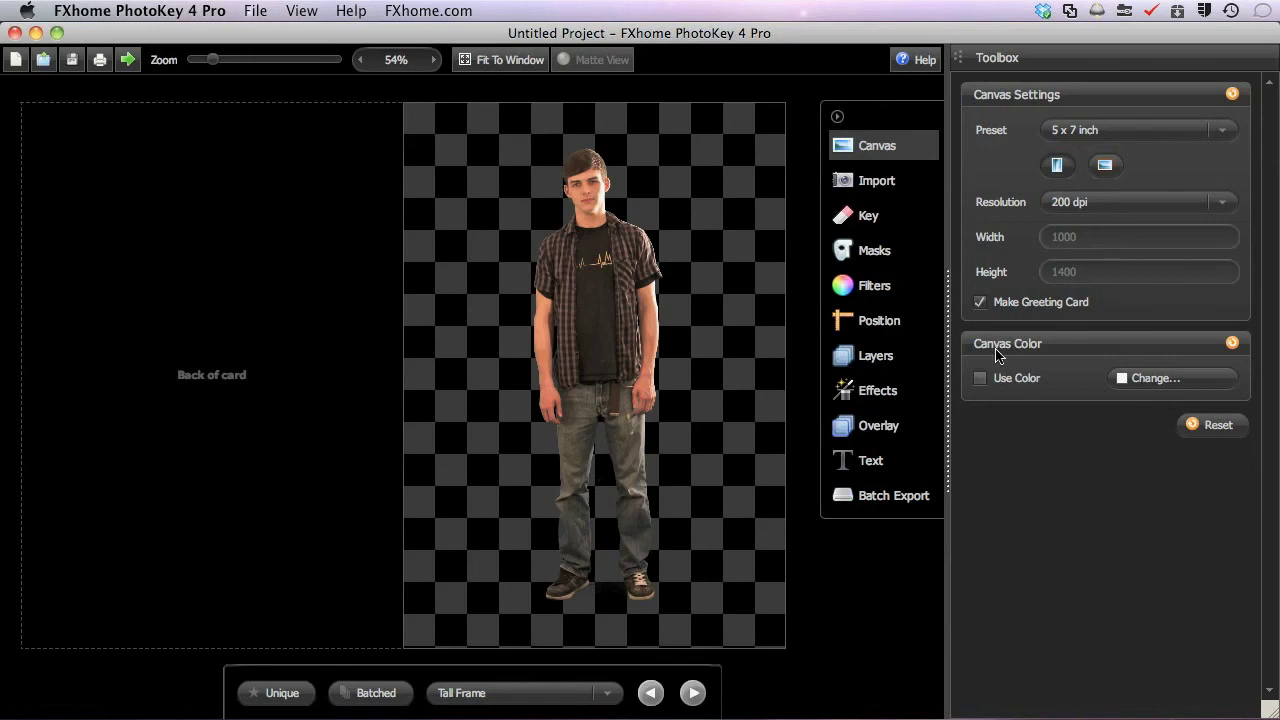
- Turn on Use Color and apply a solid canvas colour chosen in Select Color
{"action": "left_click", "coordinate": [980, 378]}
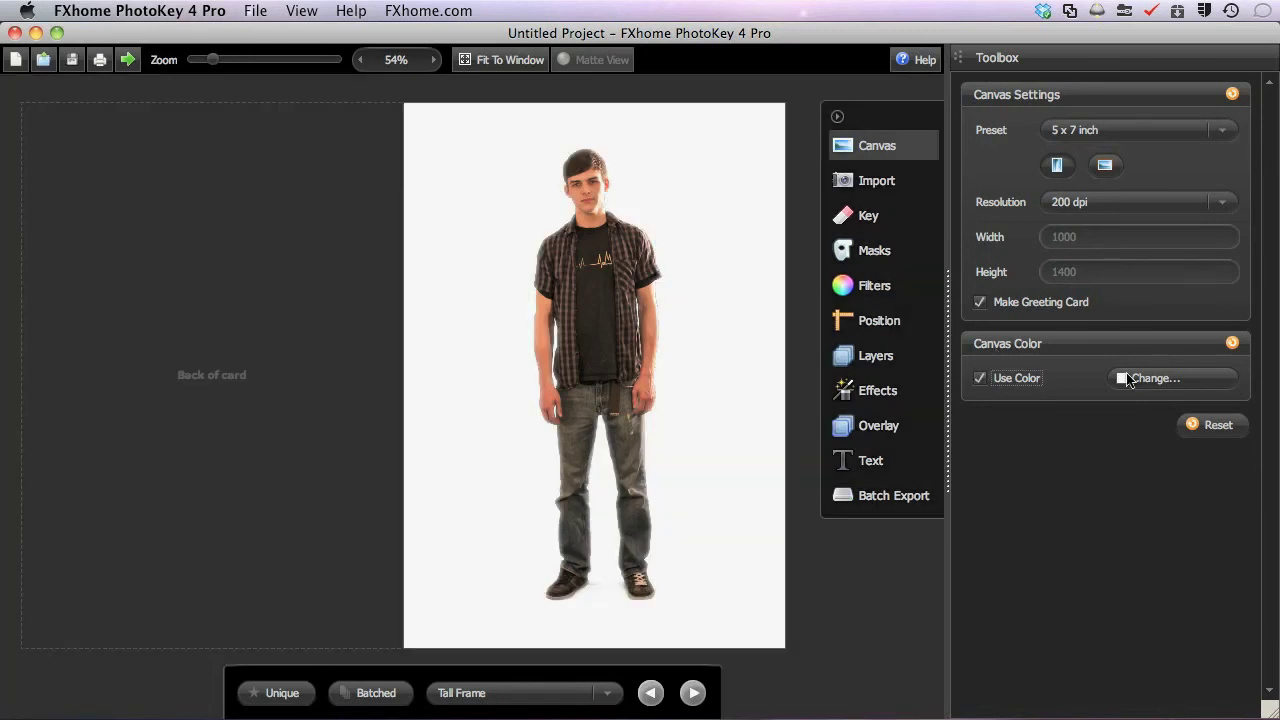
{"action": "left_click", "coordinate": [1157, 380]}
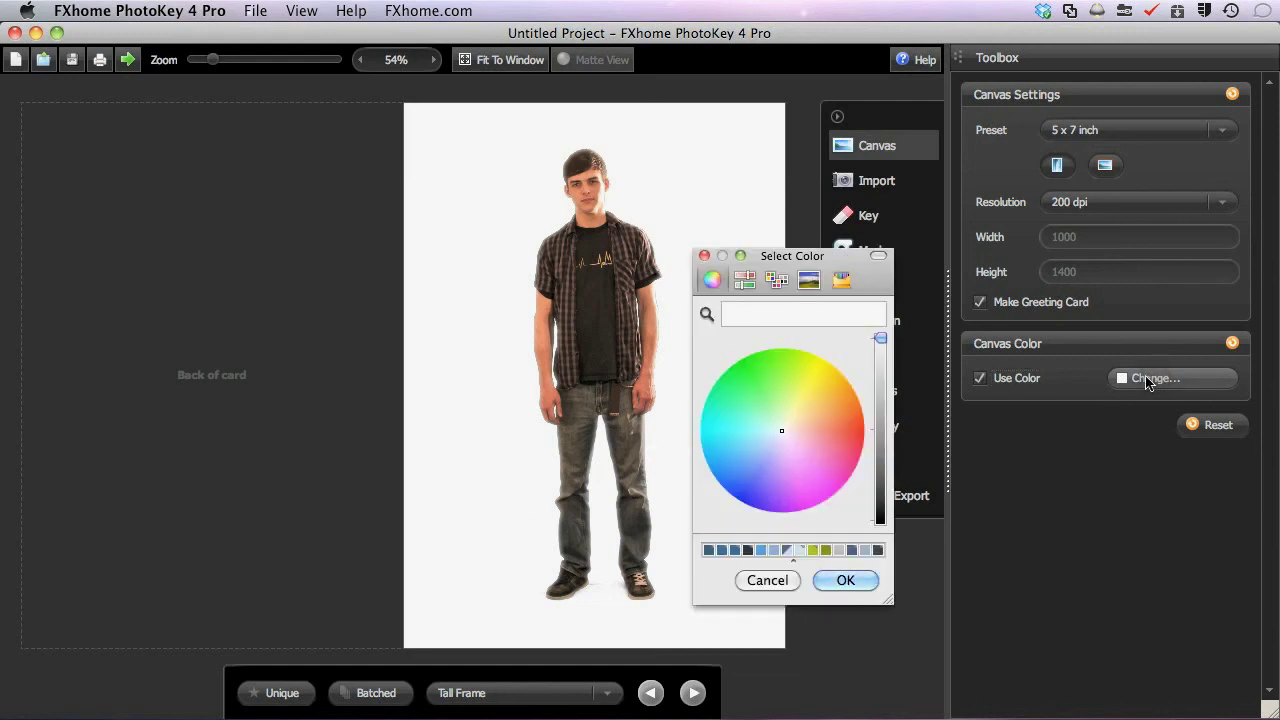
{"action": "left_click", "coordinate": [880, 448]}
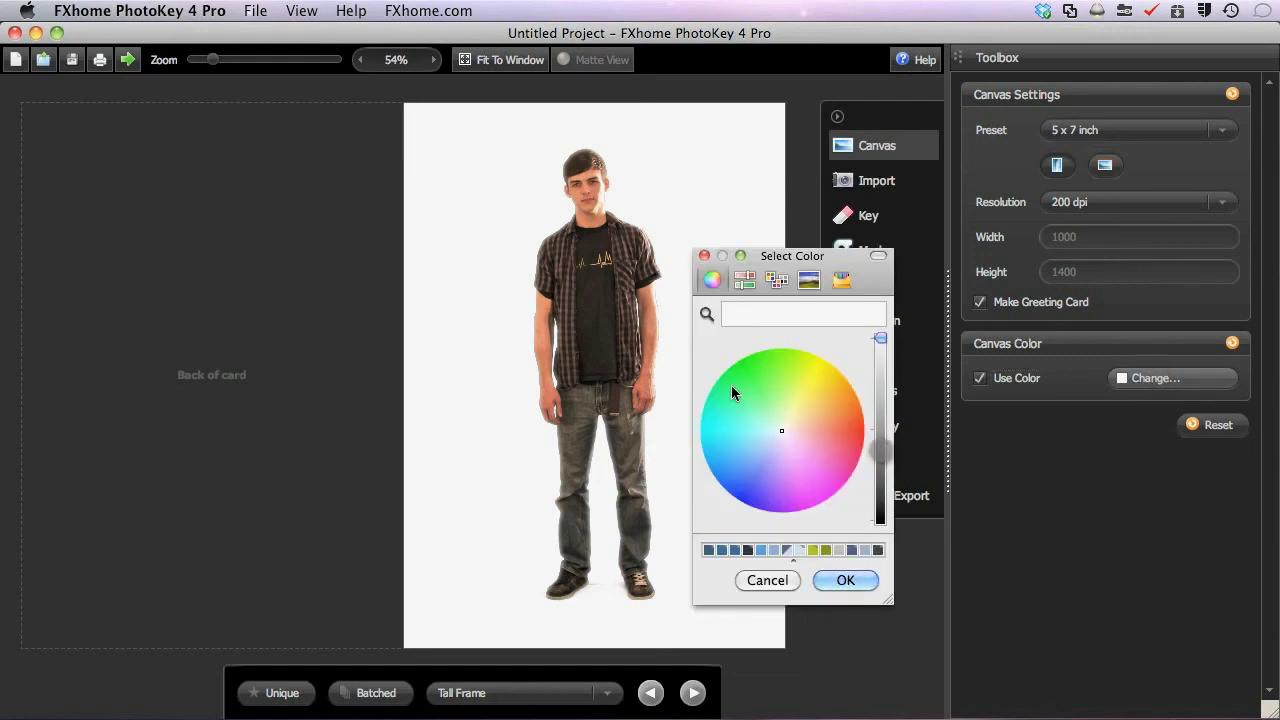
{"action": "left_click", "coordinate": [728, 391]}
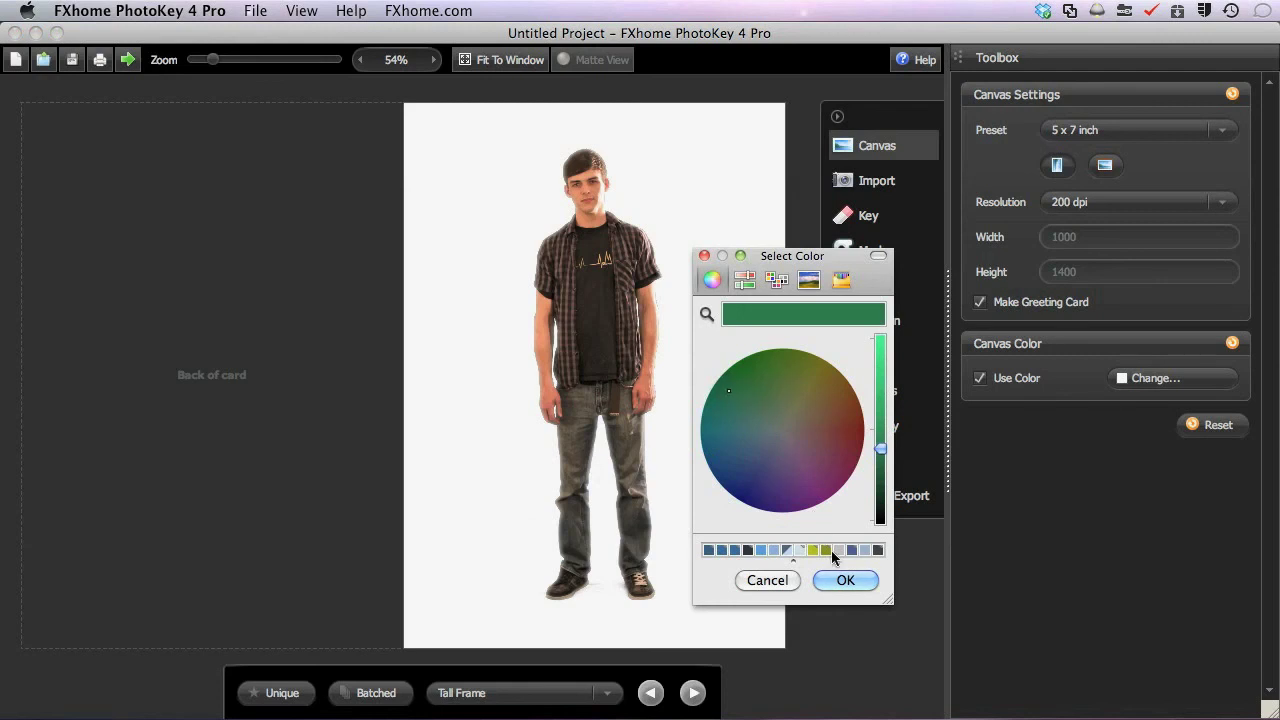
{"action": "left_click", "coordinate": [840, 580]}
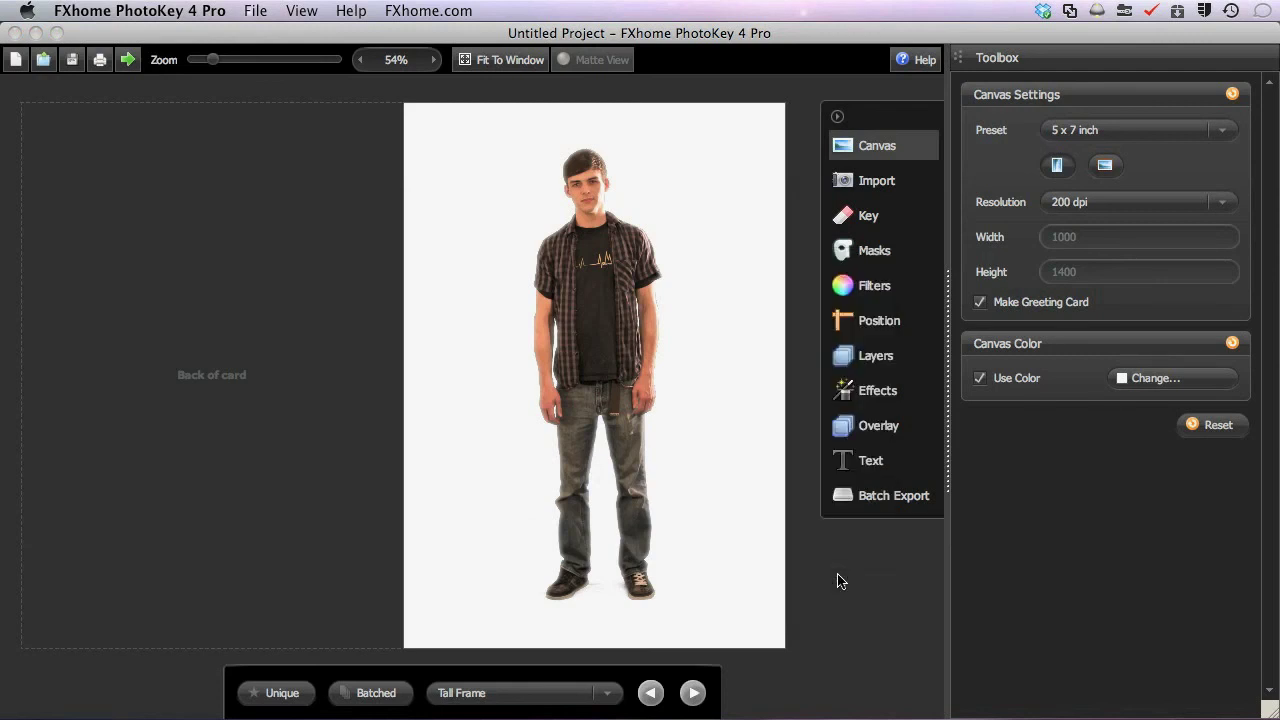